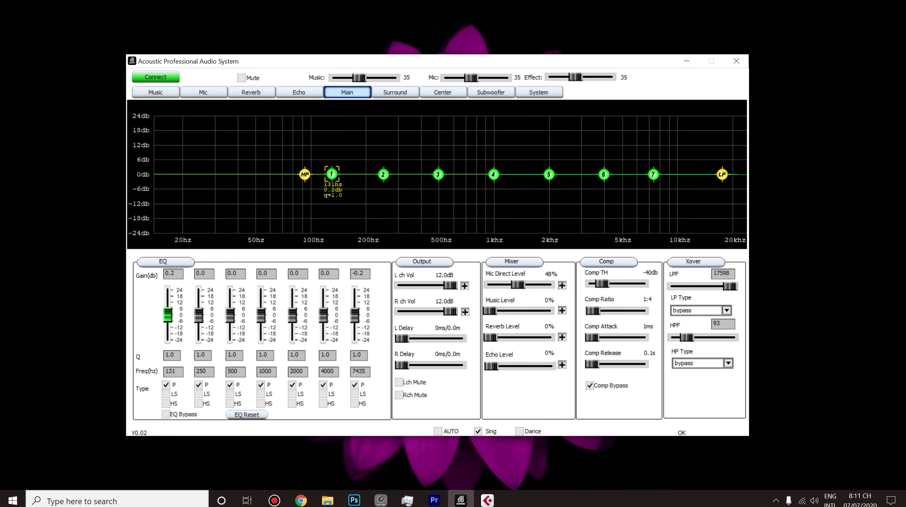
- Adjust EQ band 1 of the Main channel to about 138 Hz and -0.4 dB gain with a Q of 5
drag(332, 174, 337, 147)
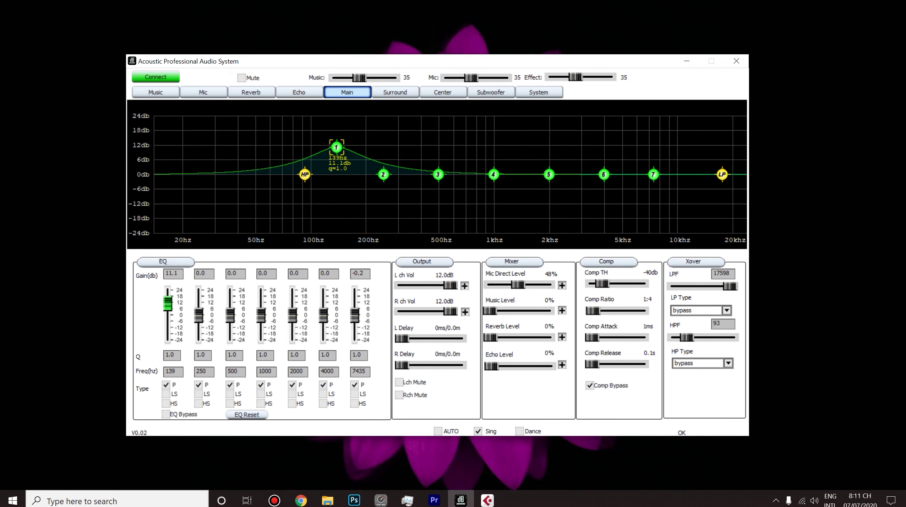
drag(336, 147, 334, 197)
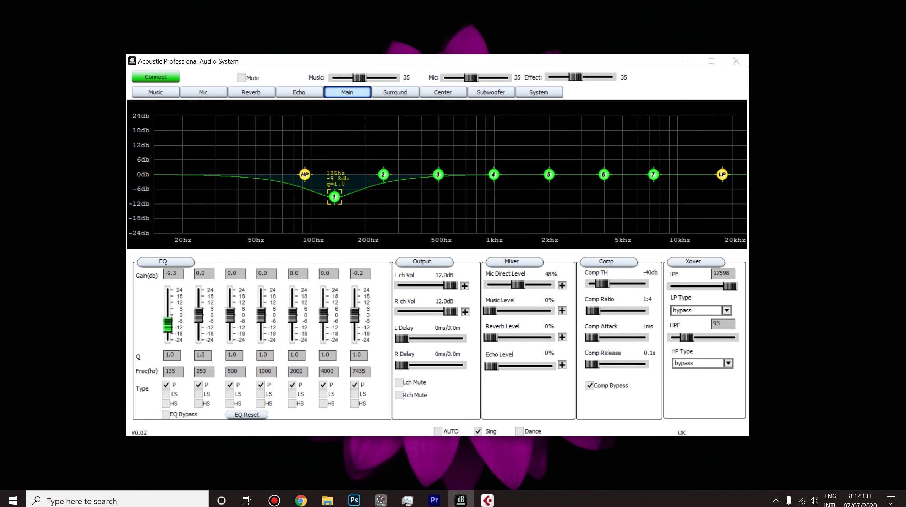
double_click(174, 354)
text(5)
key(Return)
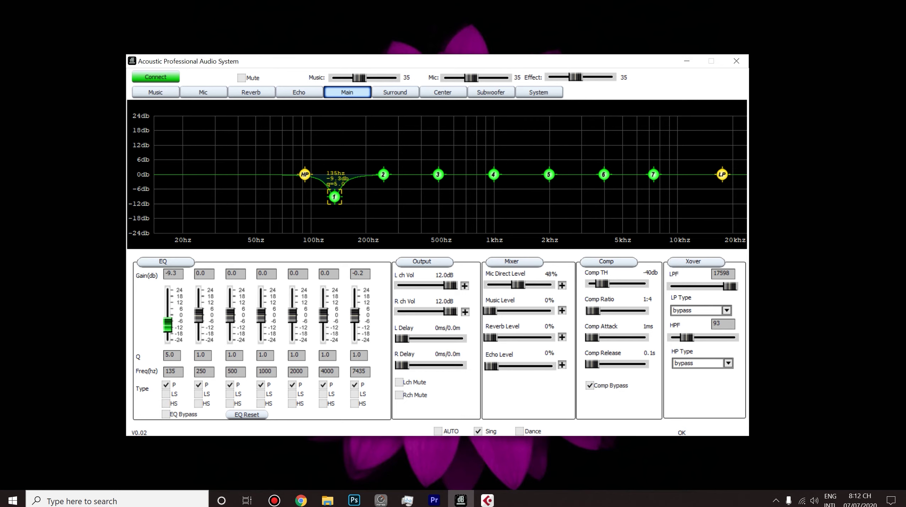
drag(334, 196, 336, 174)
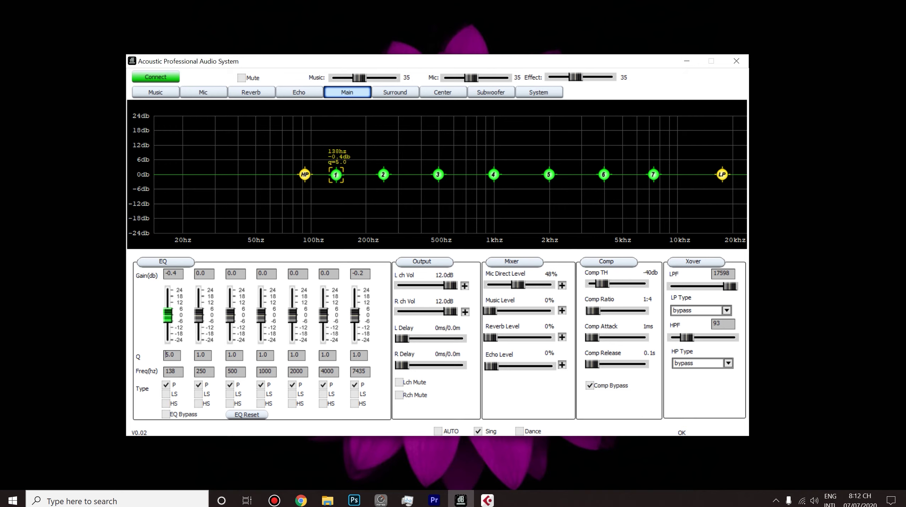
- Set the Main crossover's low-pass type to butter_24db and its high-pass type to butter_18db
drag(305, 174, 303, 174)
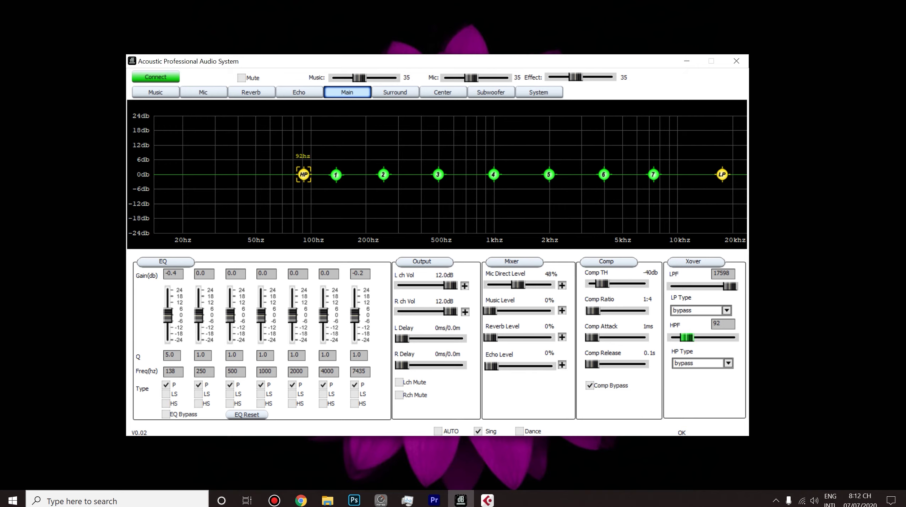
click(696, 310)
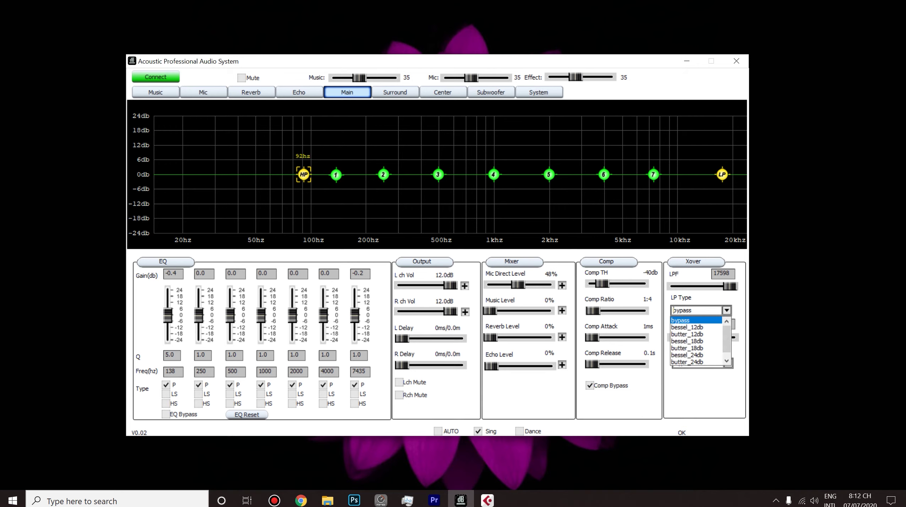
click(696, 361)
click(675, 363)
click(689, 401)
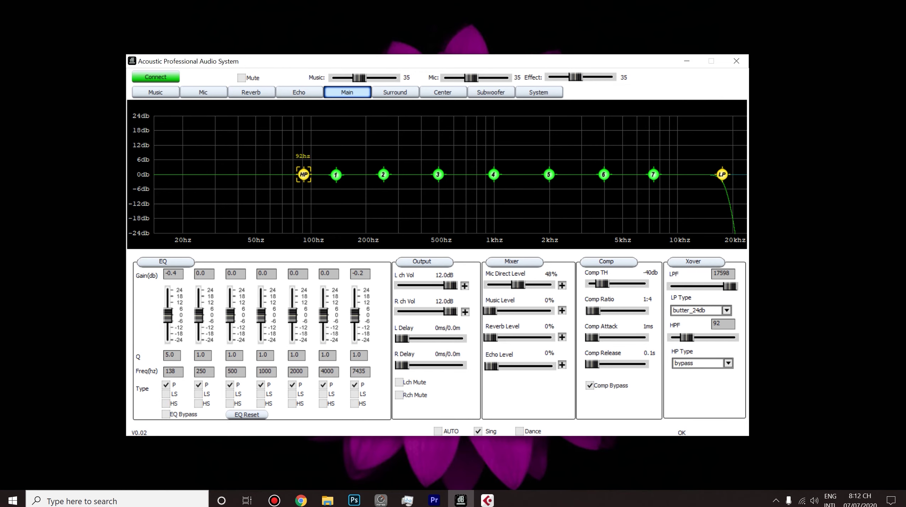
- Set the Main crossover's high-pass frequency to 37 Hz and its low-pass frequency to 20000 Hz
drag(687, 337, 683, 337)
drag(723, 175, 702, 174)
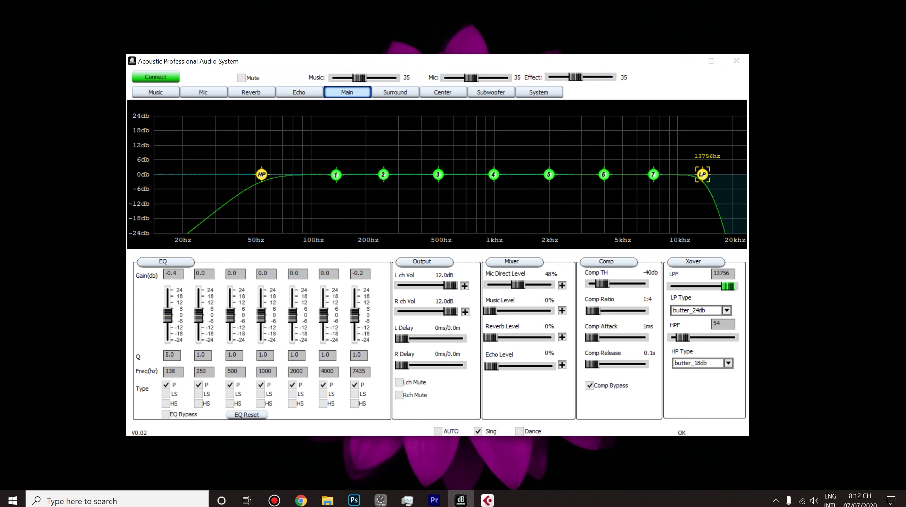
double_click(717, 323)
double_click(722, 273)
mouse_move(683, 337)
mouse_down()
mouse_move(711, 337)
mouse_move(679, 338)
mouse_up()
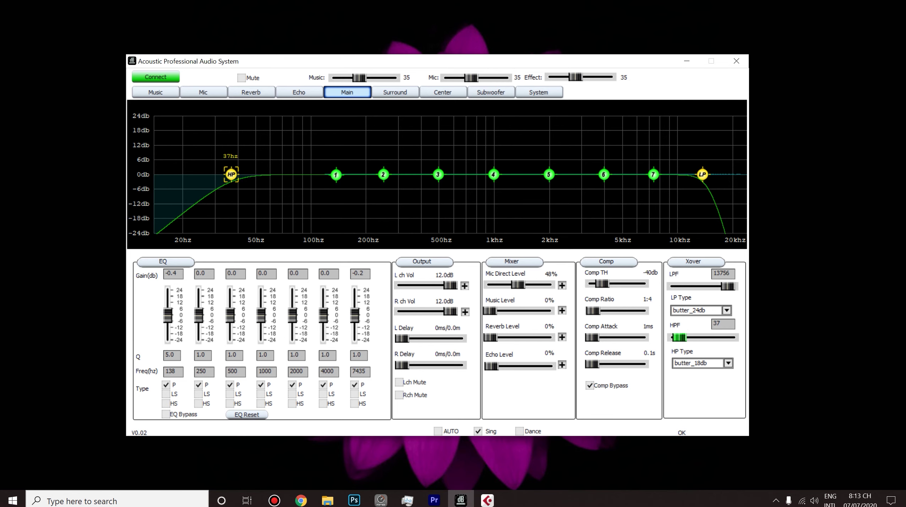
mouse_move(728, 286)
mouse_down()
mouse_move(676, 286)
mouse_move(732, 286)
mouse_up()
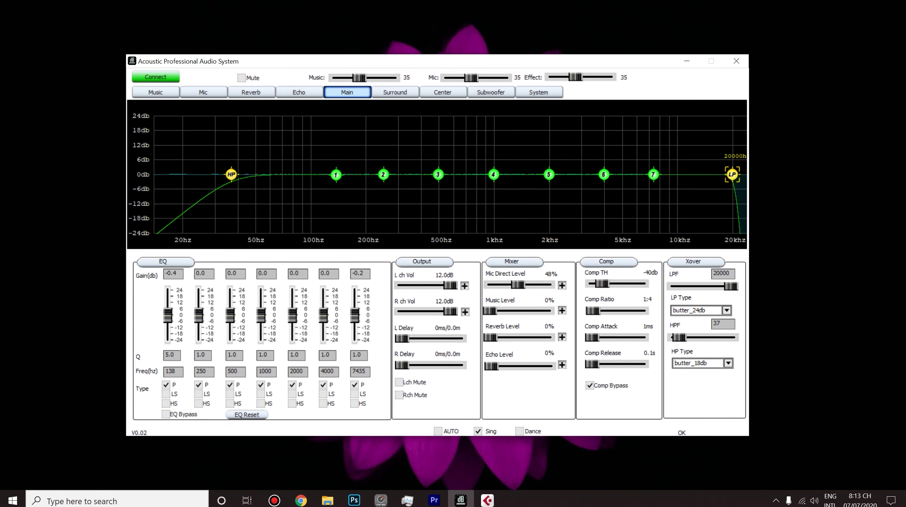
- Try raising the Main output's left and right delays and return both to 0 ms
drag(403, 338, 457, 339)
drag(402, 365, 402, 338)
drag(459, 365, 402, 365)
- Set the Main mixer's mic direct level to 50%, music level to 48% and reverb level to 11%
drag(518, 285, 515, 285)
key(Right)
mouse_move(515, 285)
mouse_down()
mouse_move(504, 284)
mouse_move(519, 284)
mouse_up()
drag(490, 311, 518, 311)
mouse_move(490, 337)
mouse_down()
mouse_move(518, 337)
mouse_move(492, 337)
mouse_move(494, 365)
mouse_move(530, 365)
mouse_move(492, 366)
mouse_move(490, 337)
mouse_up()
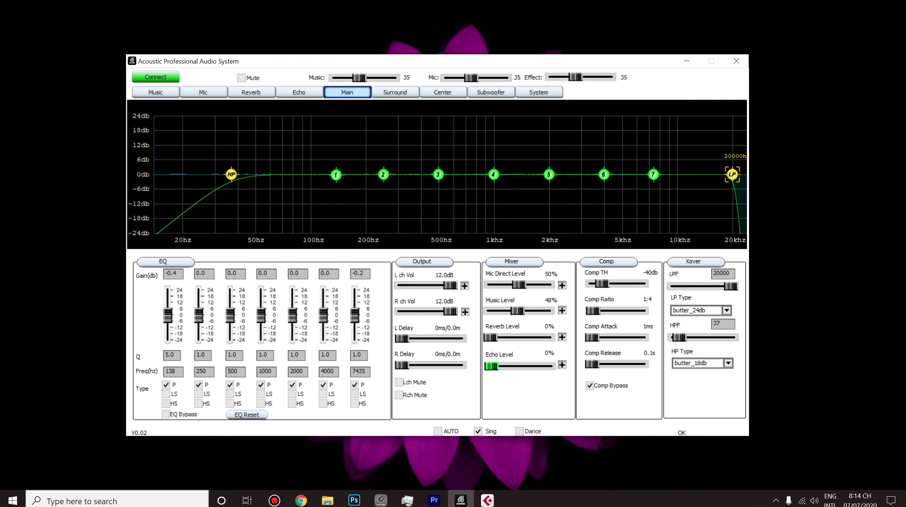
mouse_move(491, 337)
mouse_down()
mouse_move(523, 338)
mouse_move(497, 338)
mouse_up()
- Look over the Surround and Center channel settings, and slightly lower the Main mixer's reverb level
click(395, 92)
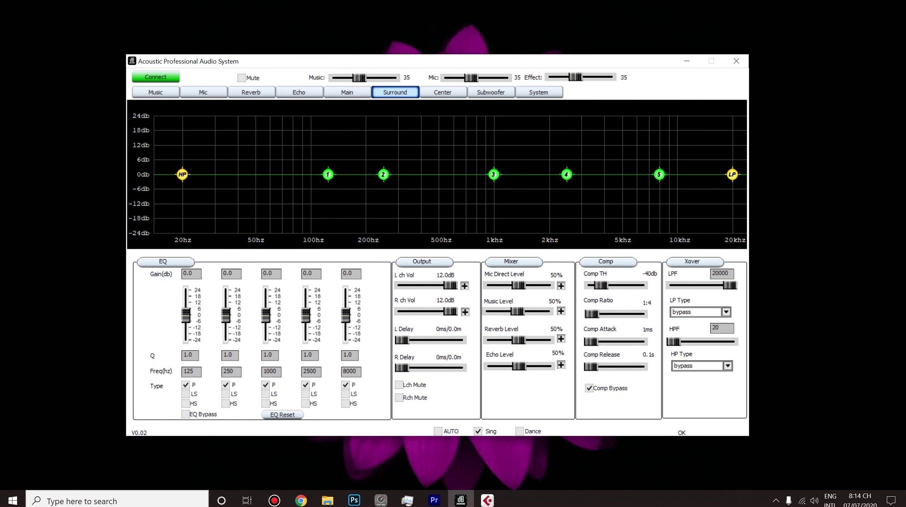
click(443, 92)
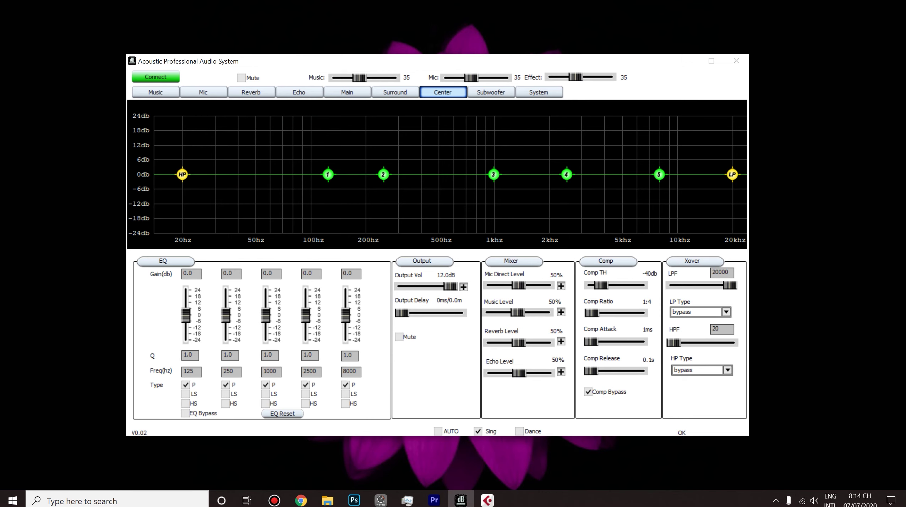
click(347, 92)
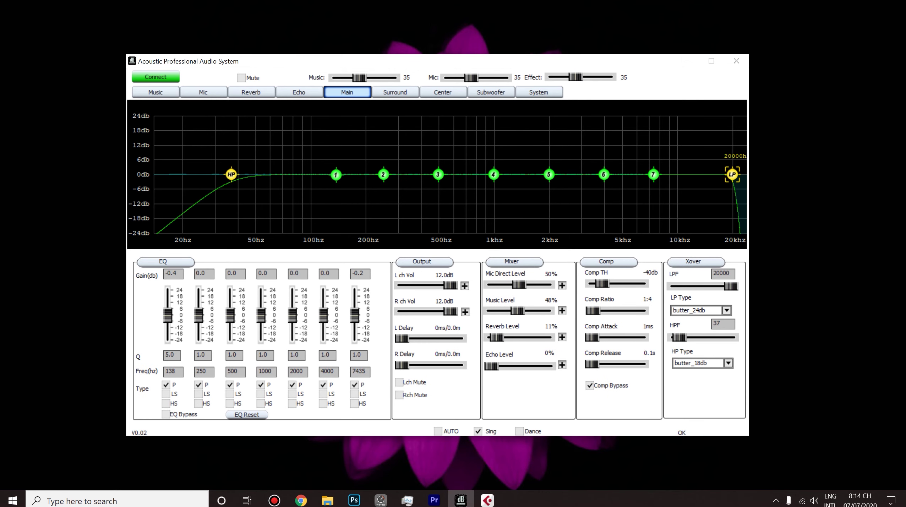
drag(497, 337, 495, 337)
- Set the Subwoofer crossover's high-pass type to butter_18db
click(443, 92)
click(491, 92)
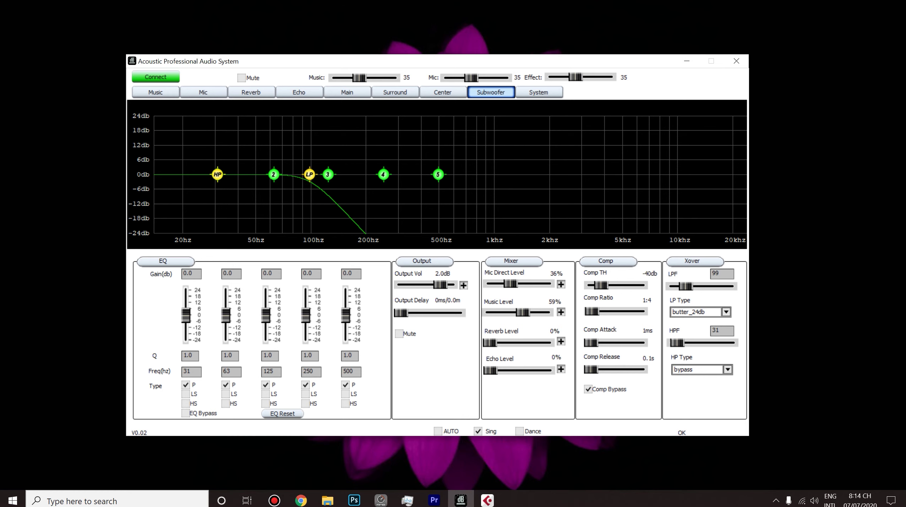
click(728, 370)
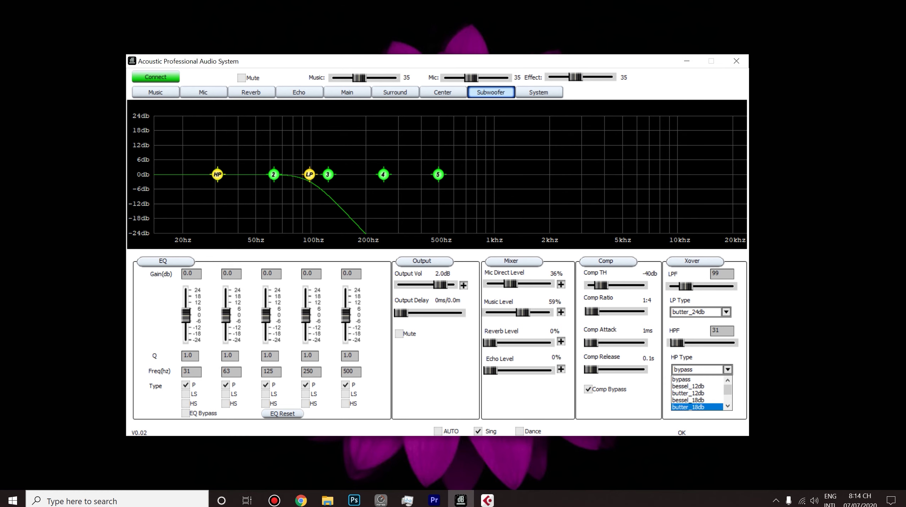
click(697, 407)
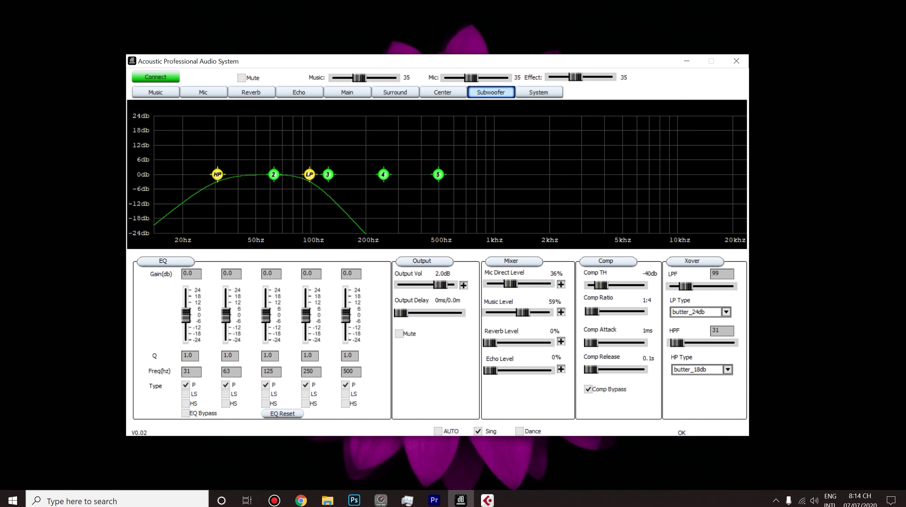
- Raise the Subwoofer crossover's low-pass frequency to 107 Hz
key(Right)
key(Right)
key(Right)
key(Right)
key(Right)
key(Right)
key(Right)
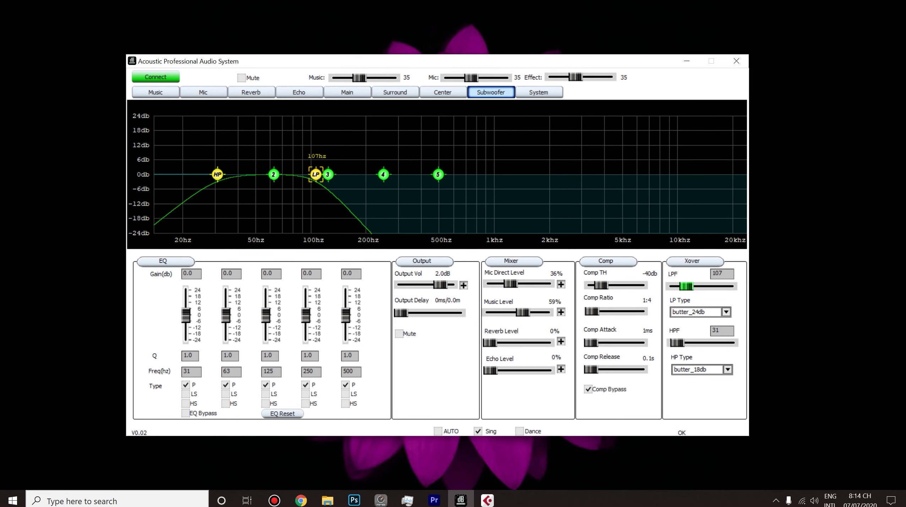
drag(316, 175, 316, 174)
- Shift subwoofer EQ band 1 to 30 Hz at 0.6 dB and band 2 to 81 Hz at 0.8 dB, with the low-pass at 106 Hz
drag(218, 174, 215, 173)
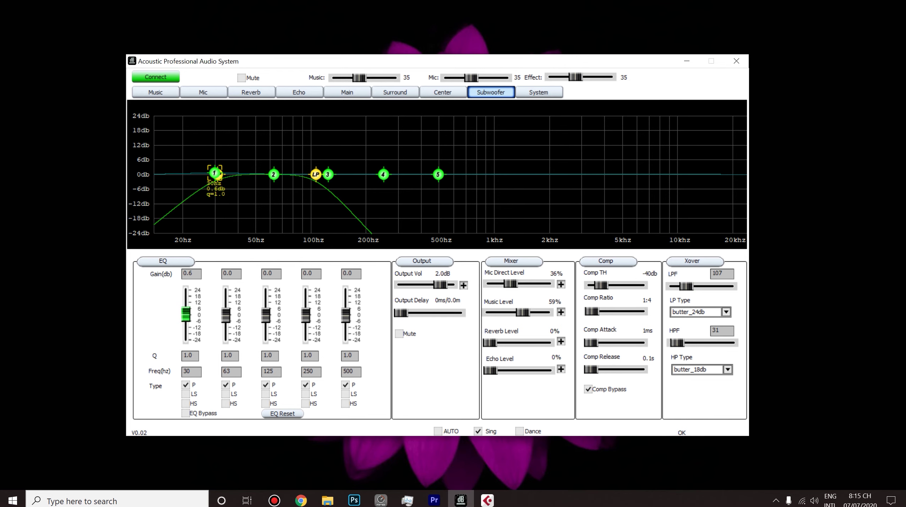
mouse_move(315, 175)
mouse_down()
mouse_move(419, 174)
mouse_move(307, 174)
mouse_move(542, 174)
mouse_move(293, 175)
mouse_move(315, 174)
mouse_up()
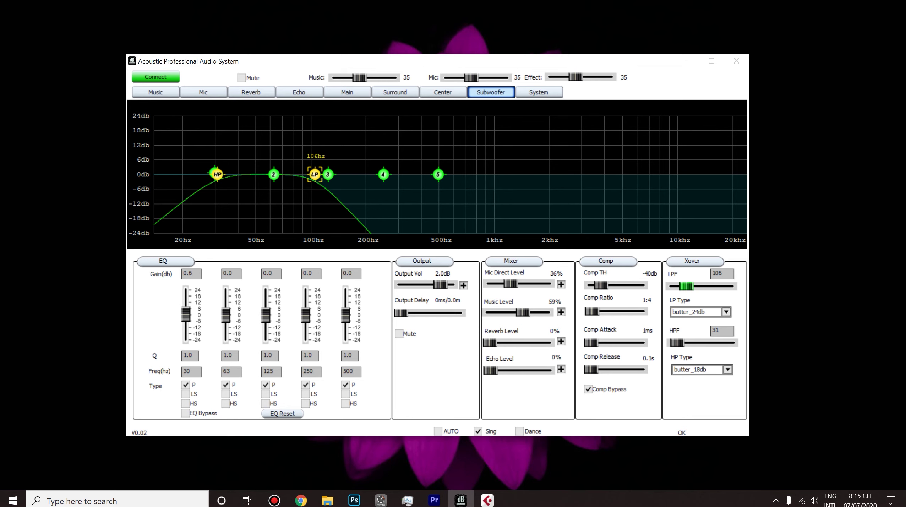
drag(273, 175, 293, 173)
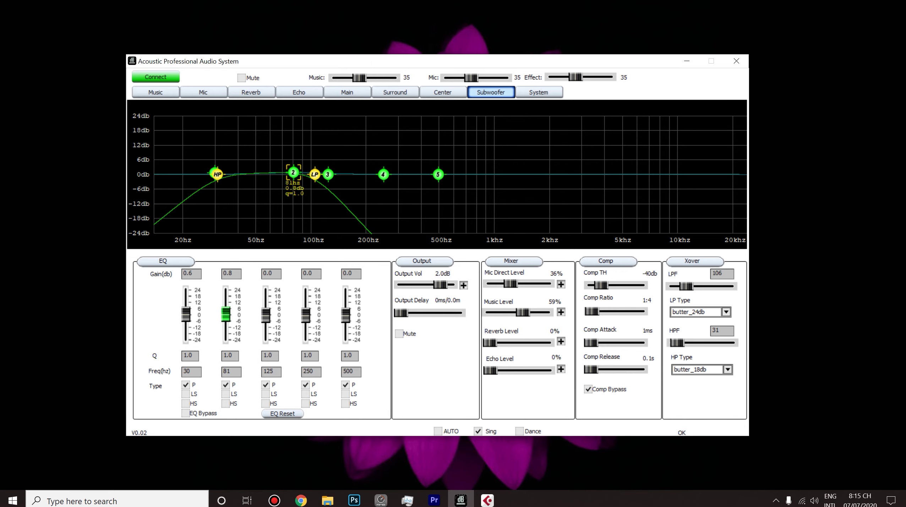
- Limit the system's Music Max Vol to 59 and Mic Max Vol to 56, and raise the live music volume to 59
click(539, 92)
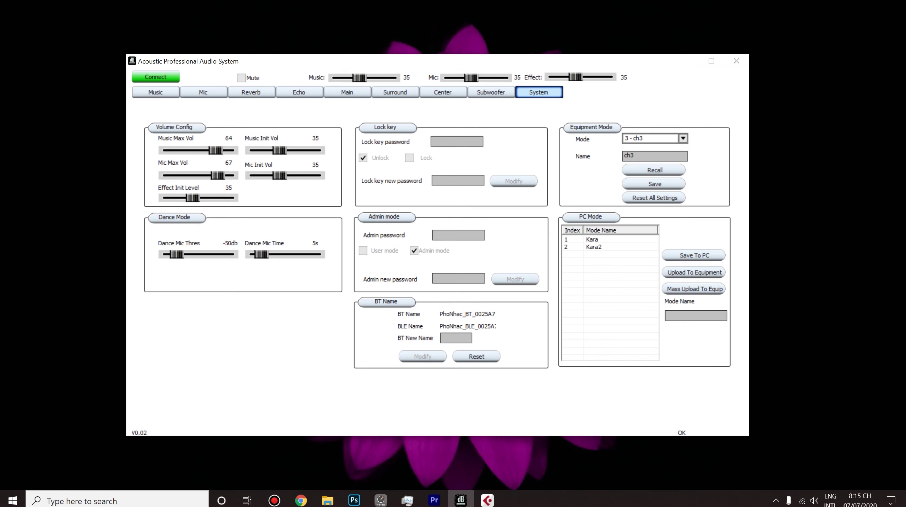
drag(215, 151, 210, 175)
mouse_move(359, 77)
mouse_down()
mouse_move(341, 78)
mouse_move(376, 78)
mouse_up()
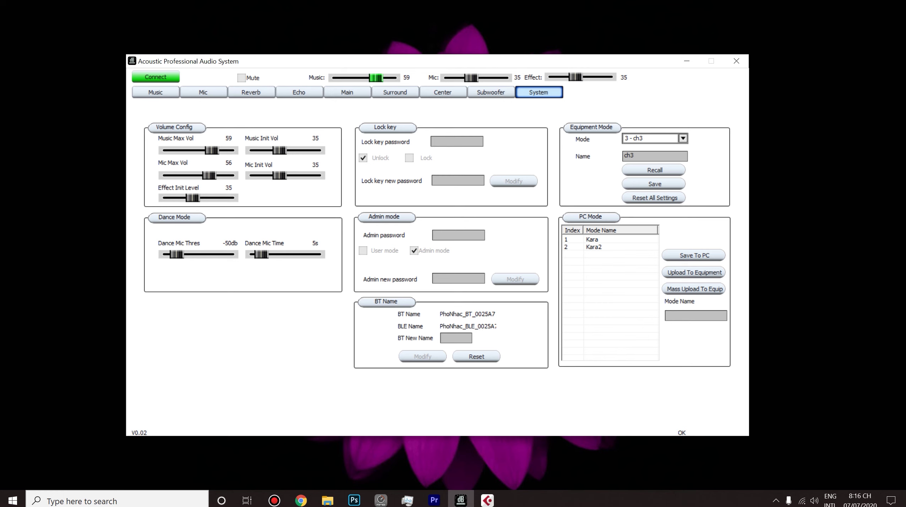
- Raise the live mic volume to 46 and set both Mic Init Vol and Effect Init Level to 38
mouse_move(471, 77)
mouse_down()
mouse_move(452, 77)
mouse_move(486, 78)
mouse_move(478, 78)
mouse_up()
drag(280, 175, 282, 175)
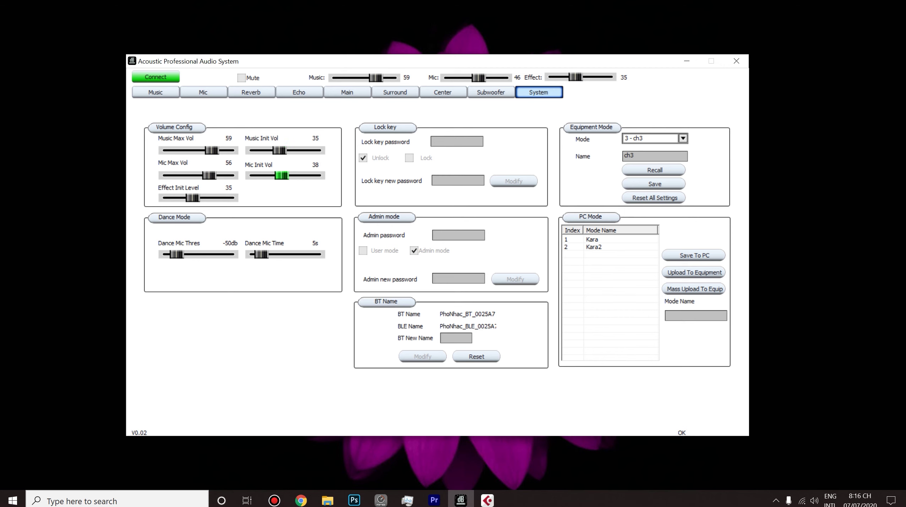
drag(192, 198, 195, 198)
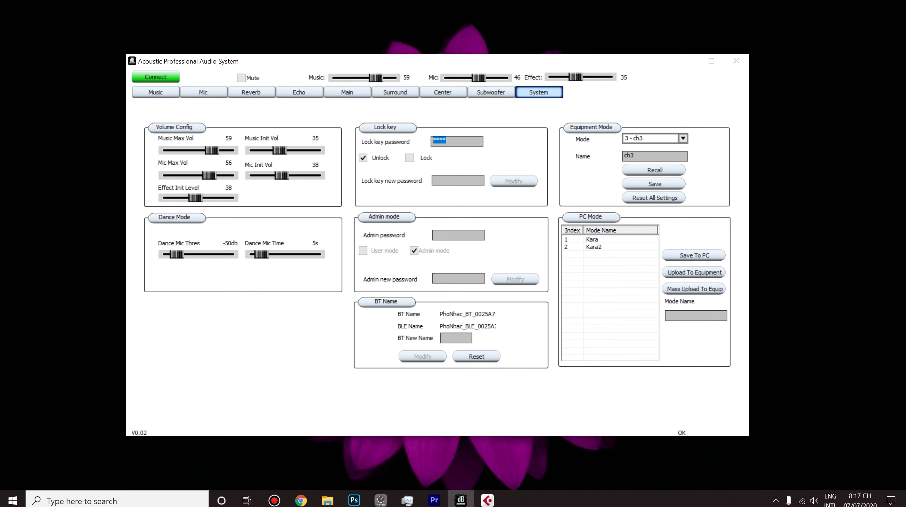
- Lock the equipment with the lock key password, and unlock it again with the same password
text(****)
click(409, 158)
click(459, 267)
double_click(439, 141)
click(363, 158)
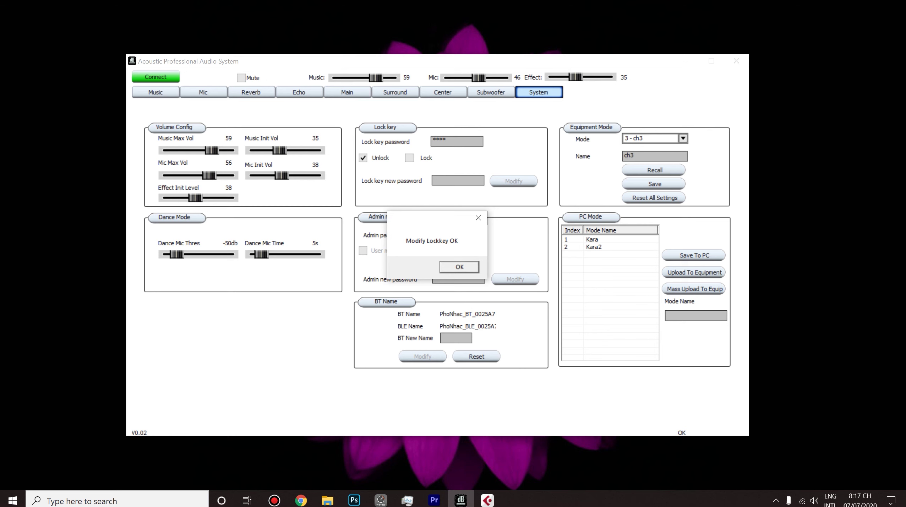
click(459, 266)
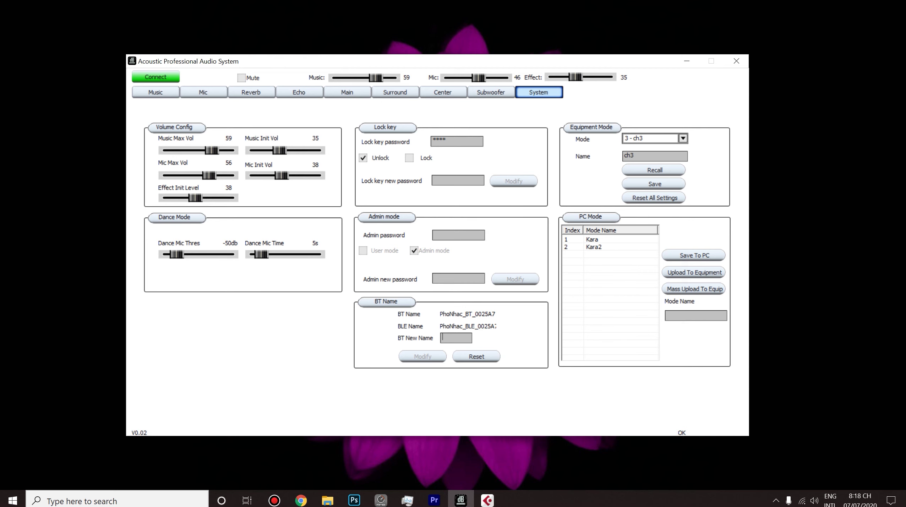
- Save the current settings to equipment mode 4 under the name ch4
click(682, 138)
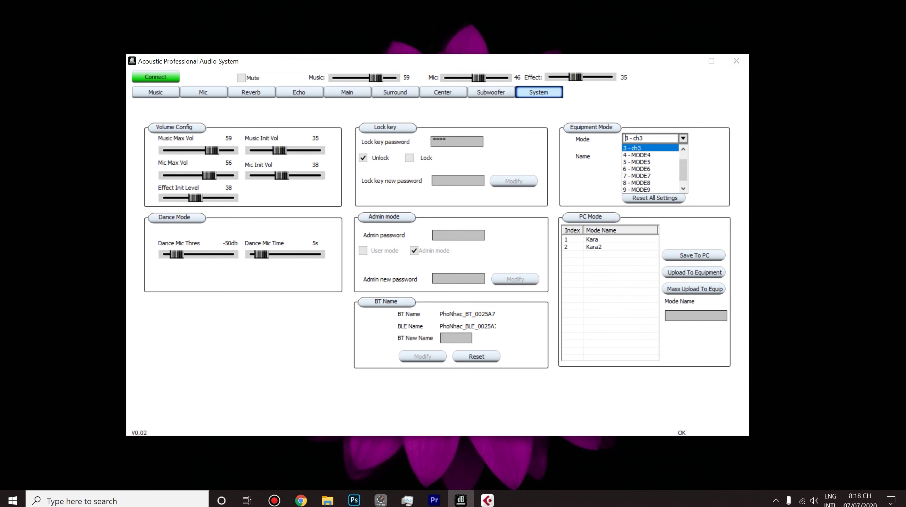
key(Escape)
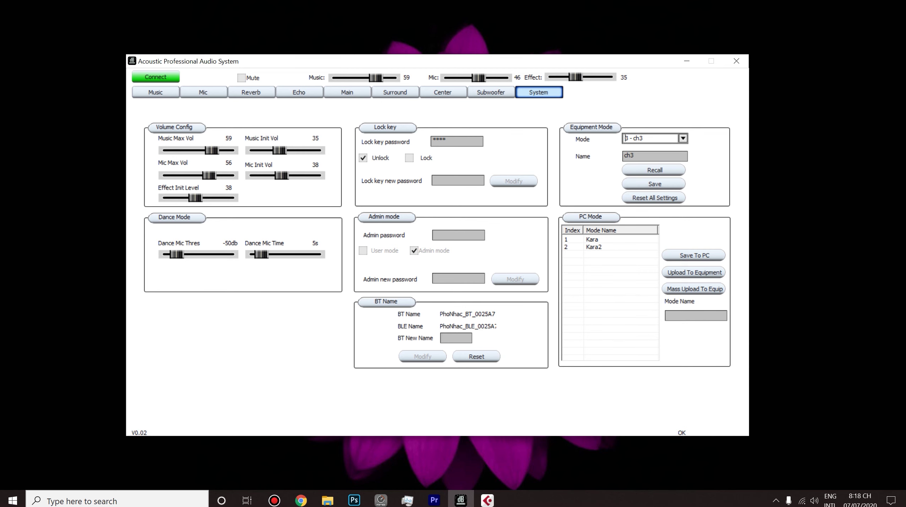
click(682, 138)
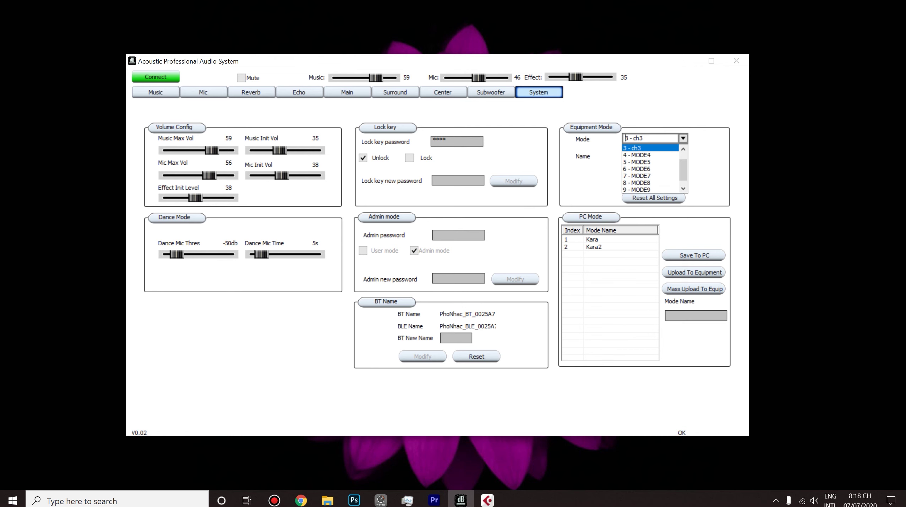
drag(682, 170, 684, 164)
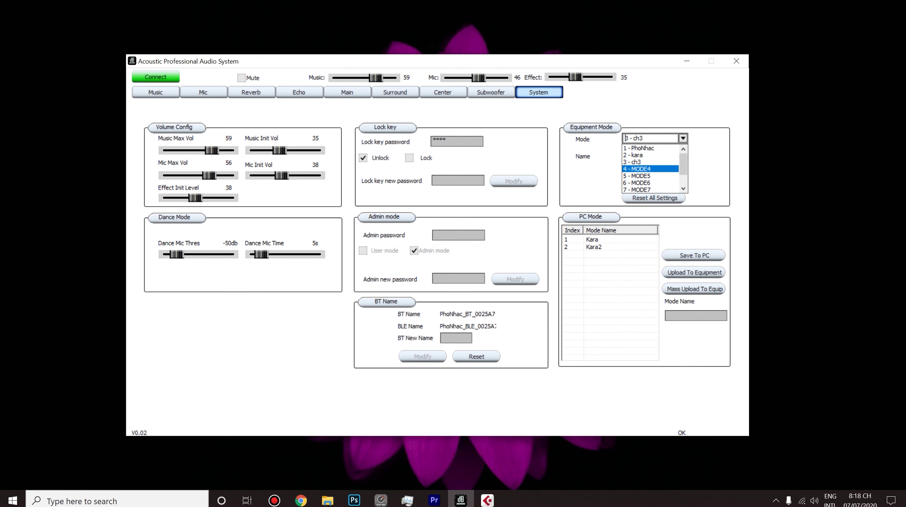
click(651, 168)
drag(650, 155, 624, 155)
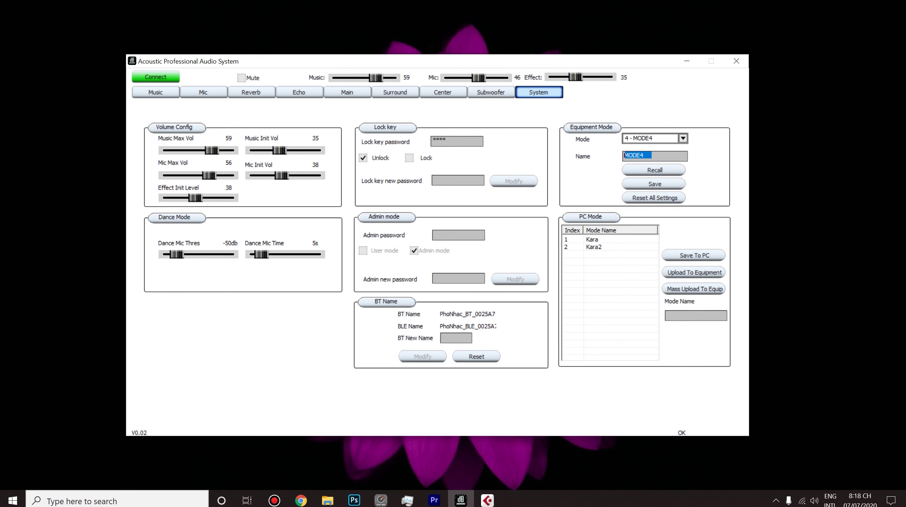
text(ch4)
click(655, 184)
- Check the saved ch4 entry in the list of equipment modes and keep mode 4 selected
click(683, 138)
scroll(651, 167, up, 1)
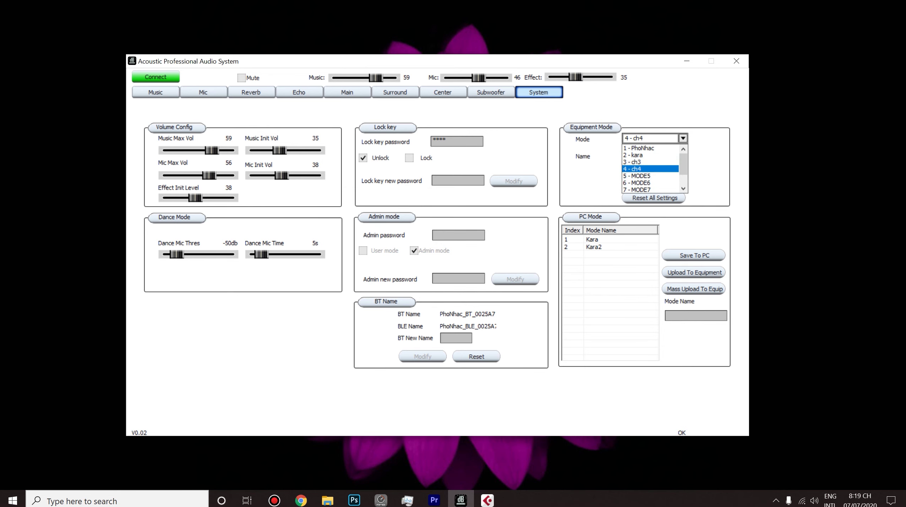
click(651, 169)
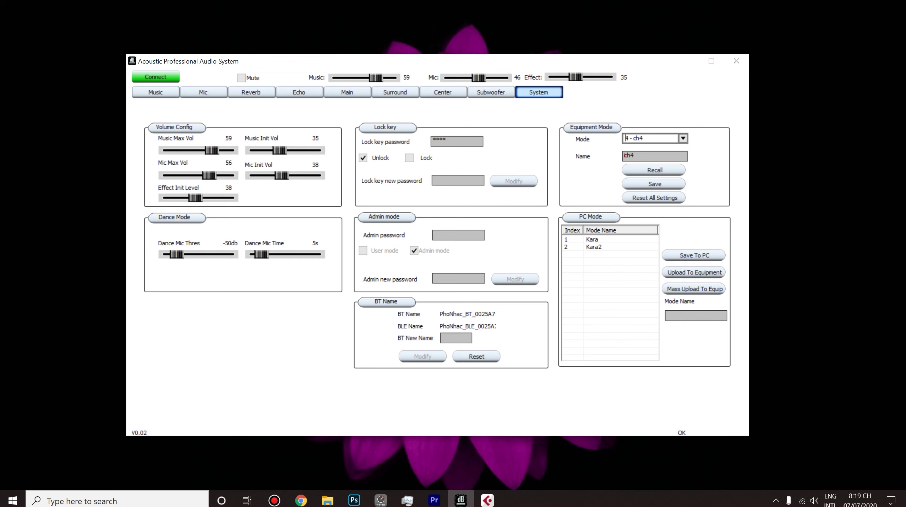
- Recall equipment mode 1 - PhoNhac
click(683, 139)
scroll(651, 162, up, 1)
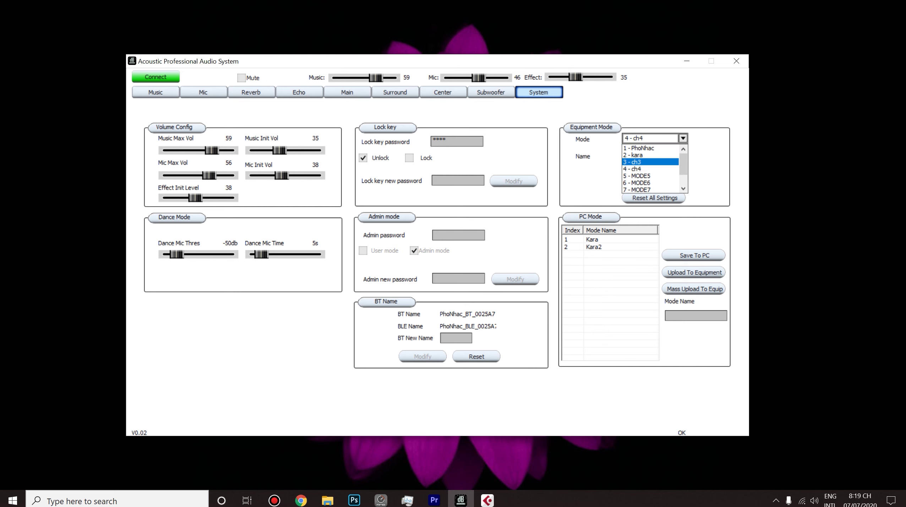
key(Up)
key(Up)
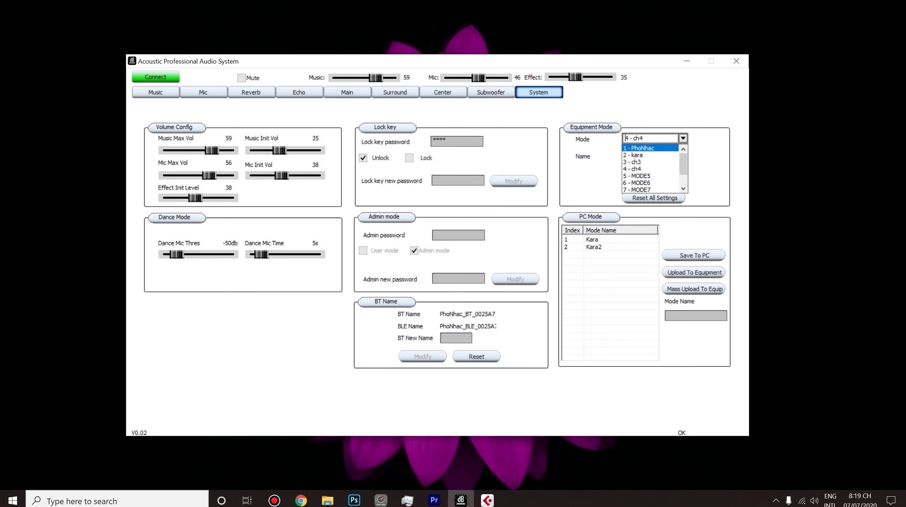
key(Return)
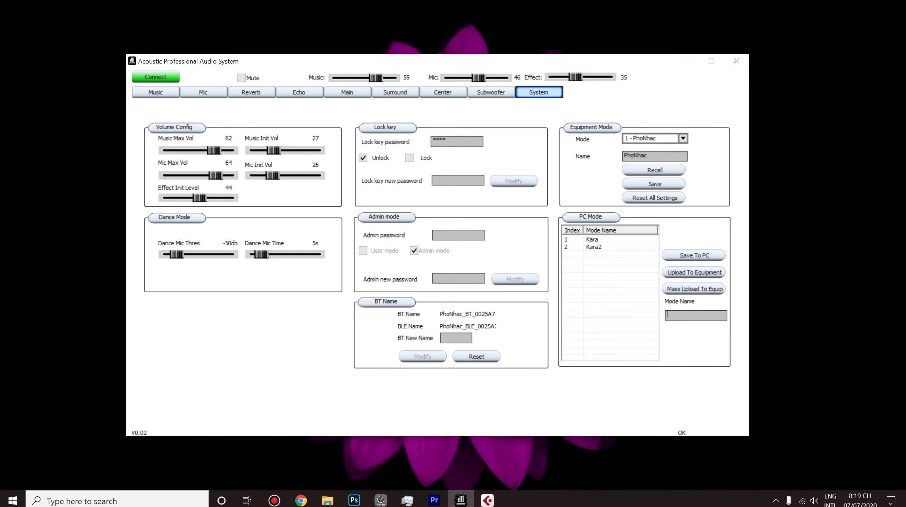
- Save the recalled settings to the PC under the mode name phonhac
text(phonhac)
key(Return)
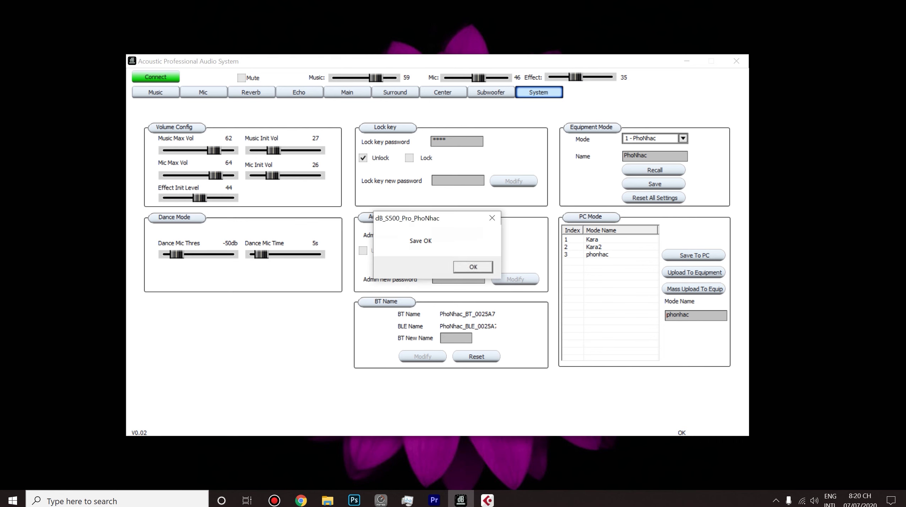
key(Return)
- Upload the Kara2 preset stored on the PC to the equipment
click(597, 255)
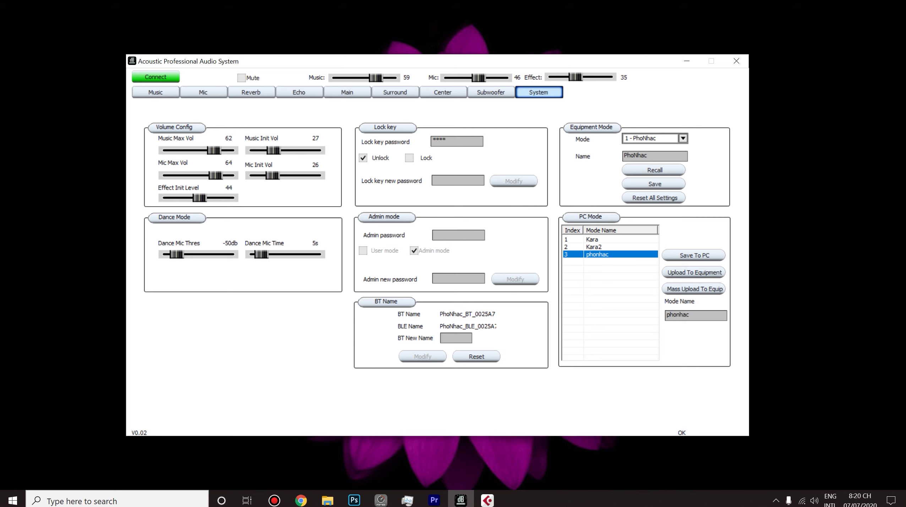
click(592, 239)
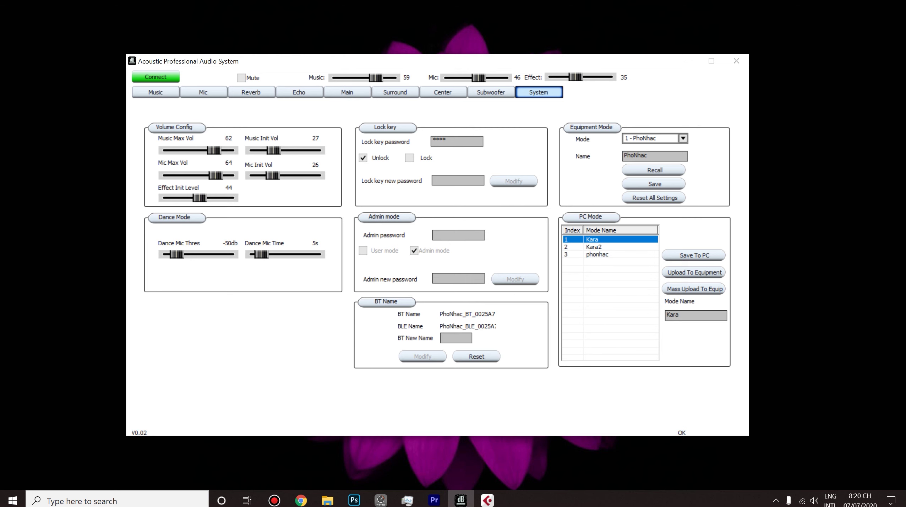
click(597, 254)
click(593, 247)
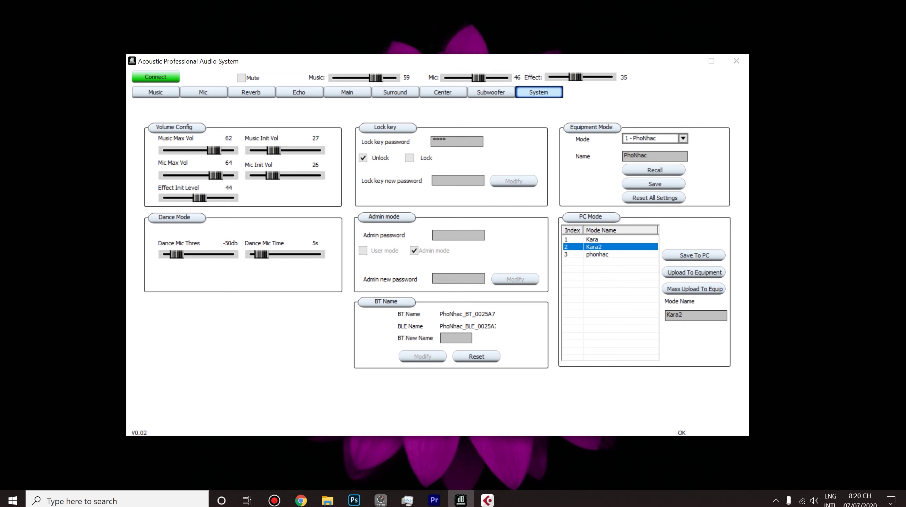
click(695, 273)
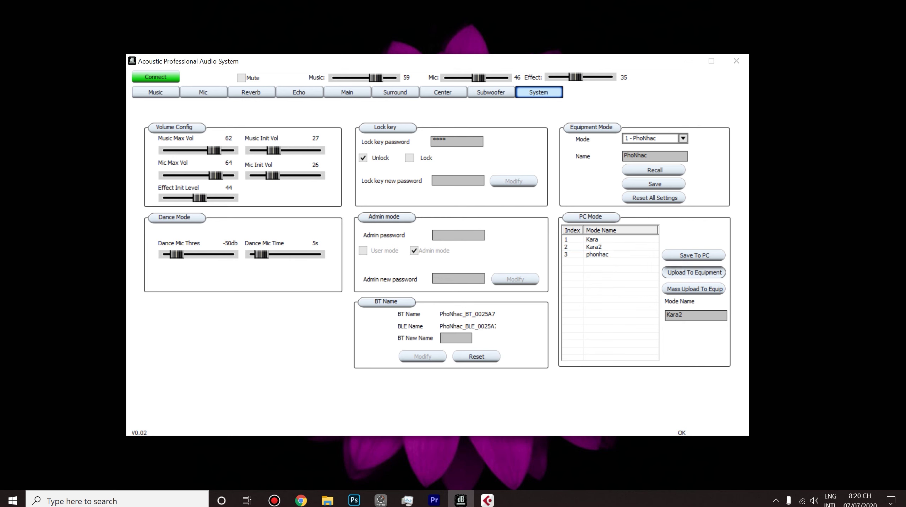
key(Return)
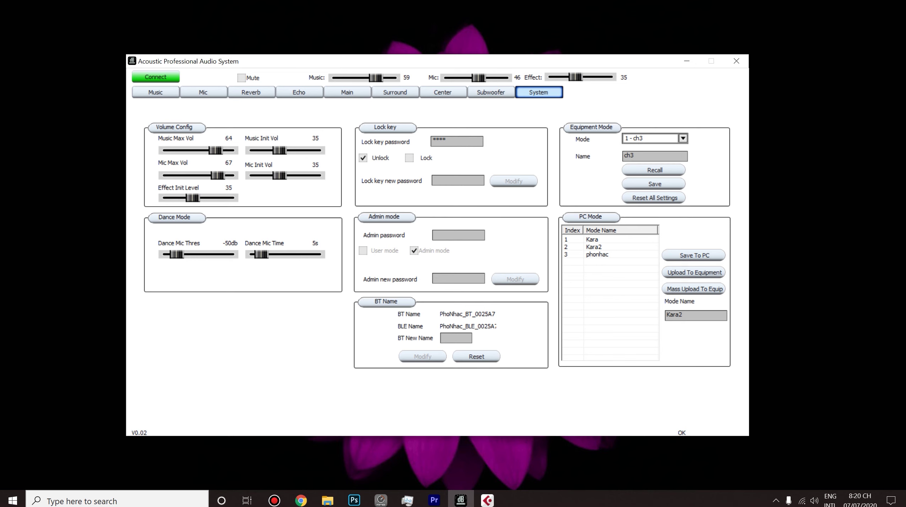
- Select equipment mode 8 - MODE8
click(683, 138)
scroll(650, 170, down, 1)
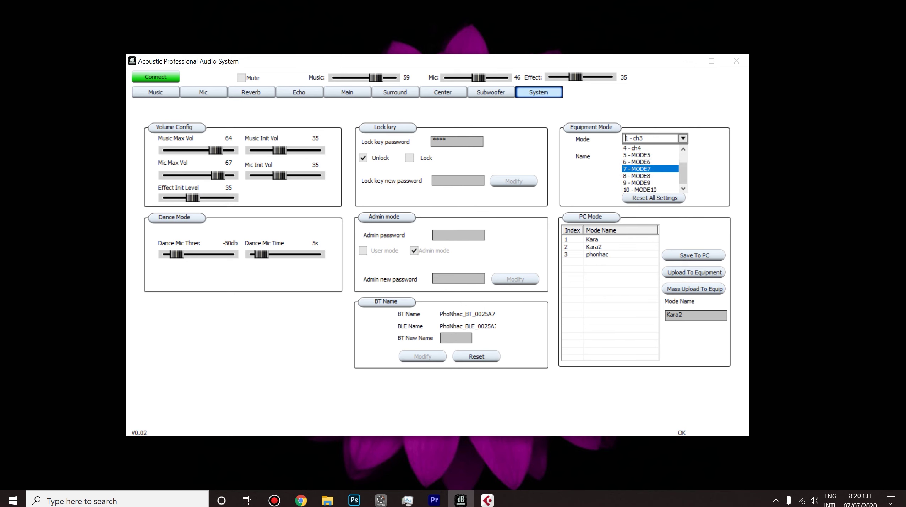
scroll(649, 170, up, 1)
scroll(650, 177, down, 1)
click(650, 177)
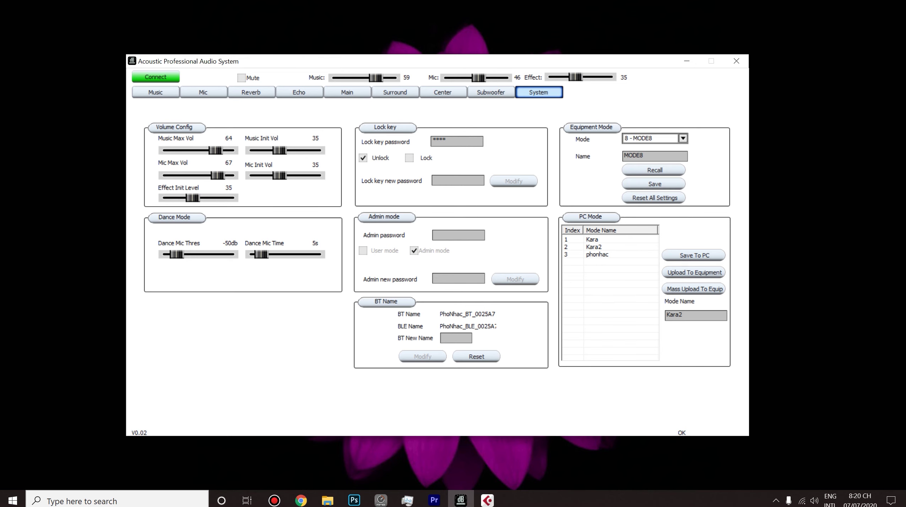